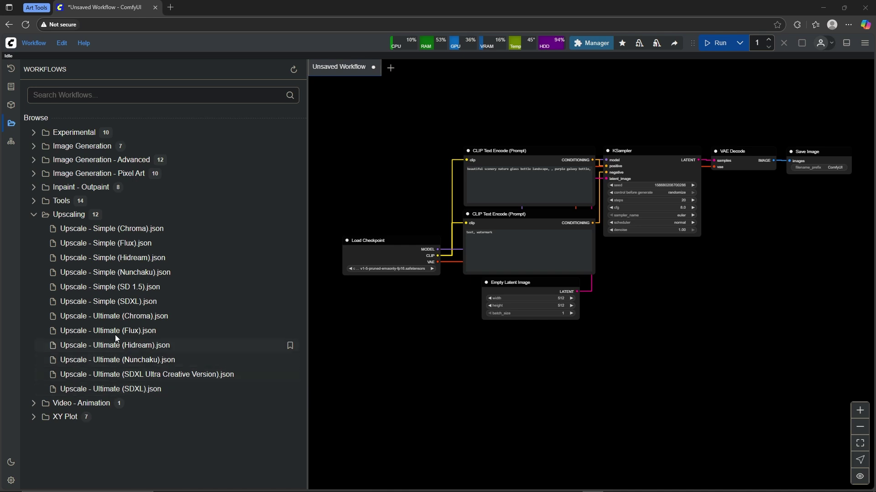
Step: Open the Upscale - Simple (Nunchaku) workflow and compare the original and upscaled images in its Image Comparer node
{"action": "left_click", "coordinate": [115, 272]}
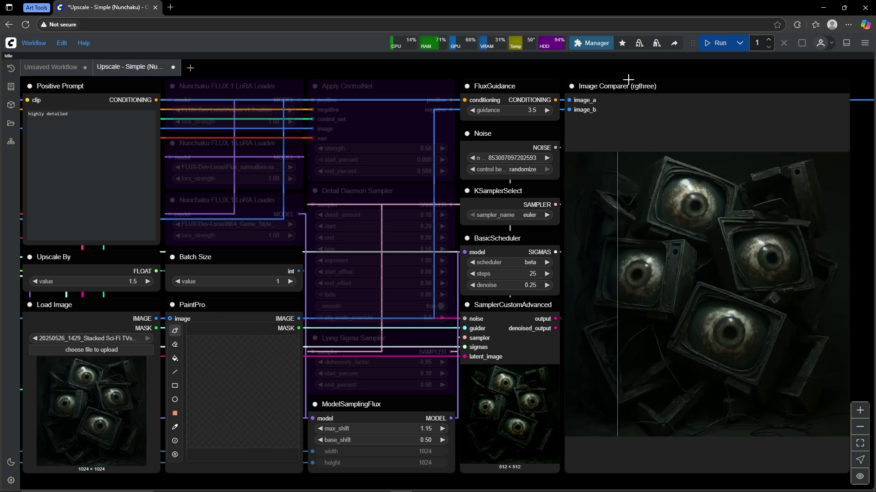
{"action": "scroll", "coordinate": [649, 78], "scroll_direction": "right", "scroll_amount": 5}
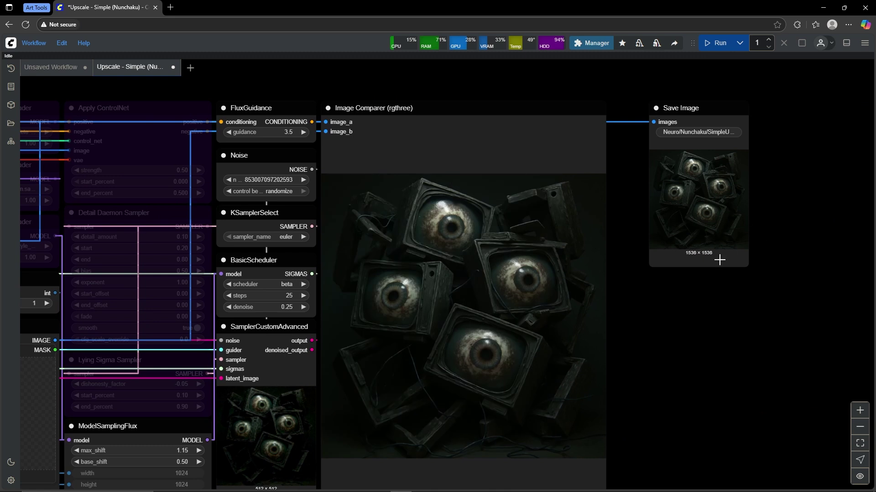
{"action": "mouse_move", "coordinate": [627, 319]}
{"action": "left_mouse_down"}
{"action": "mouse_move", "coordinate": [674, 293]}
{"action": "mouse_move", "coordinate": [856, 283]}
{"action": "left_mouse_up"}
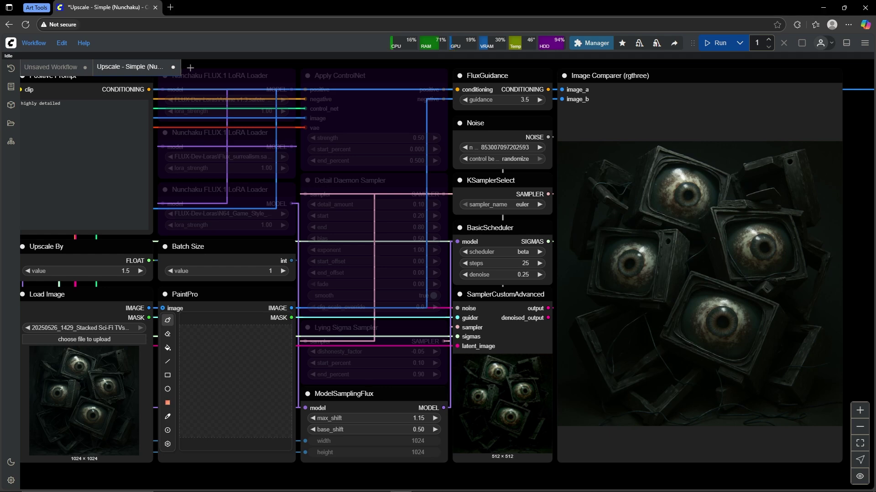
{"action": "scroll", "coordinate": [713, 263], "scroll_direction": "down", "scroll_amount": 2}
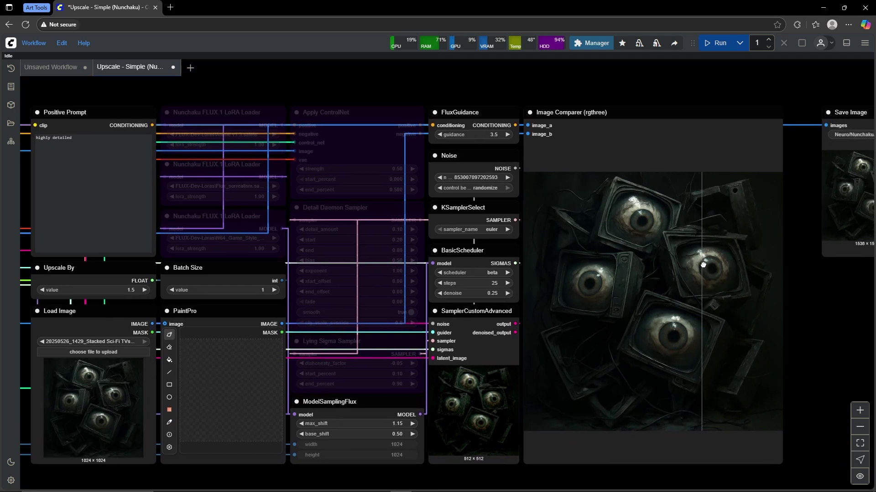
{"action": "scroll", "coordinate": [757, 252], "scroll_direction": "up", "scroll_amount": 2}
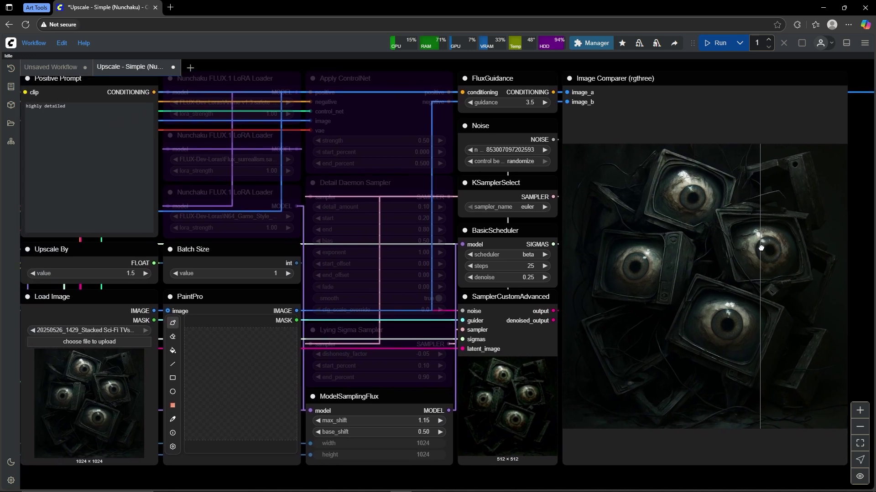
{"action": "left_click_drag", "start_coordinate": [756, 252], "coordinate": [760, 259]}
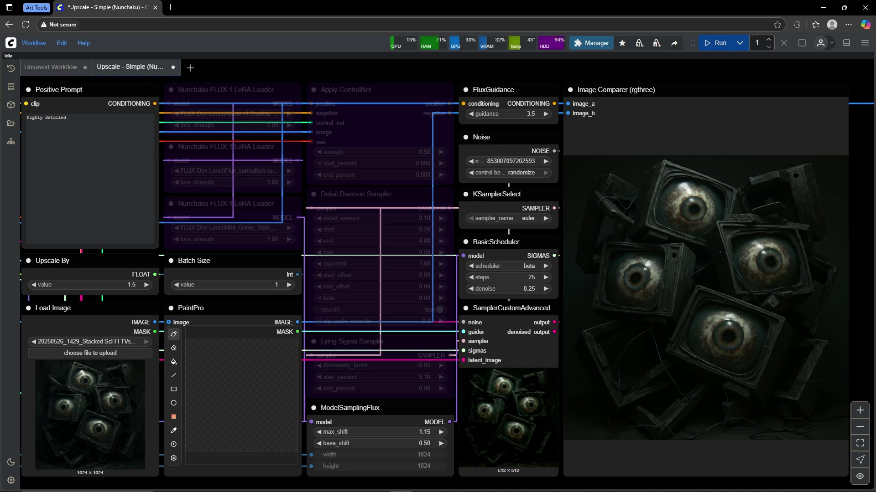
Step: Open the Upscale - Ultimate (Nunchaku) workflow from the Upscaling folder
{"action": "left_click", "coordinate": [11, 123]}
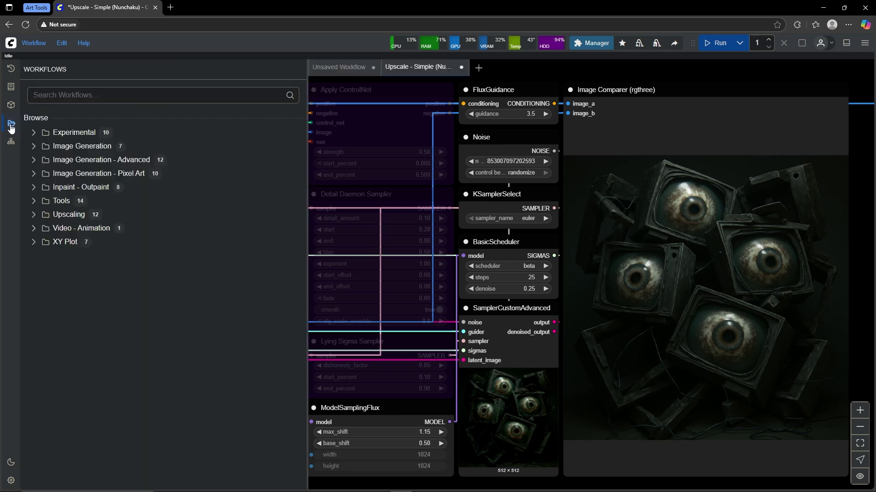
{"action": "left_click", "coordinate": [34, 216]}
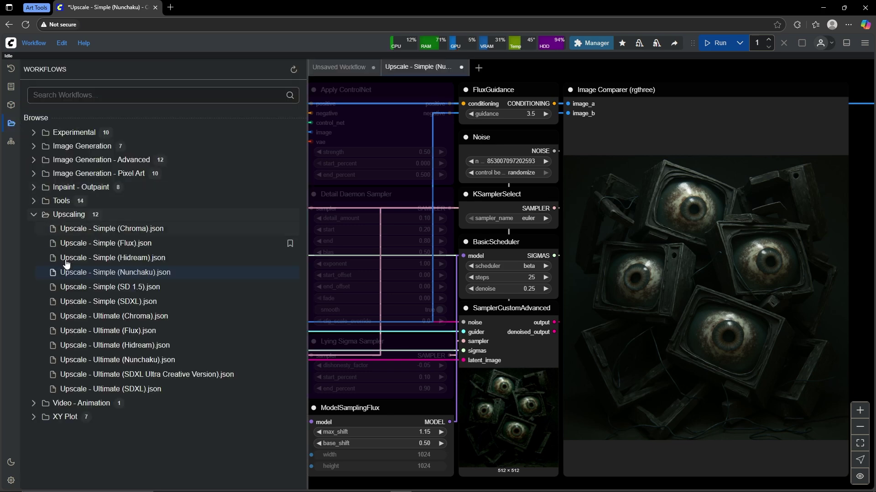
{"action": "left_click", "coordinate": [113, 361]}
{"action": "left_click", "coordinate": [11, 124]}
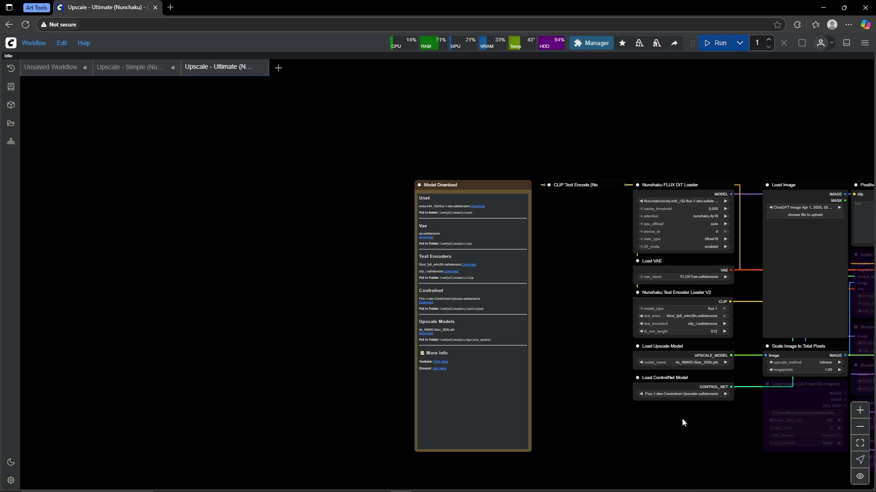
Step: Load the Redux__00005_.png image into the Load Image node of the Ultimate upscale workflow
{"action": "left_click_drag", "start_coordinate": [683, 422], "coordinate": [108, 361]}
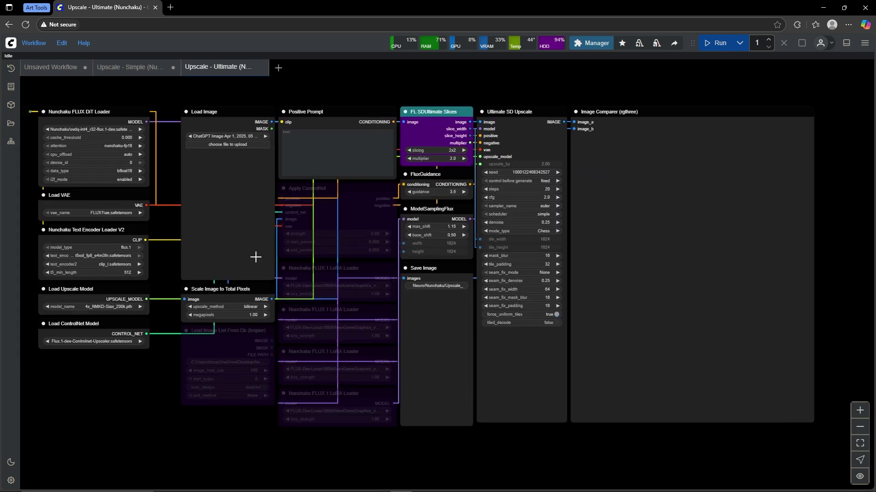
{"action": "scroll", "coordinate": [281, 269], "scroll_direction": "up", "scroll_amount": 5}
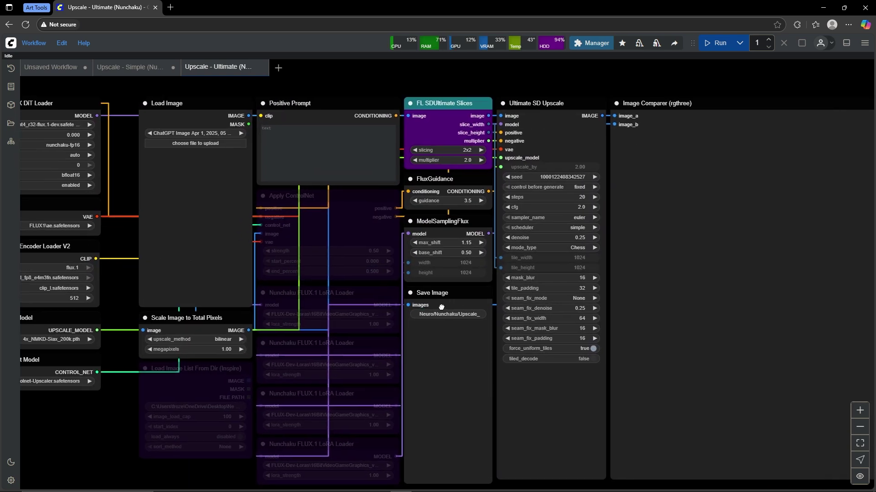
{"action": "scroll", "coordinate": [441, 307], "scroll_direction": "up", "scroll_amount": 2}
{"action": "scroll", "coordinate": [410, 309], "scroll_direction": "right", "scroll_amount": 3}
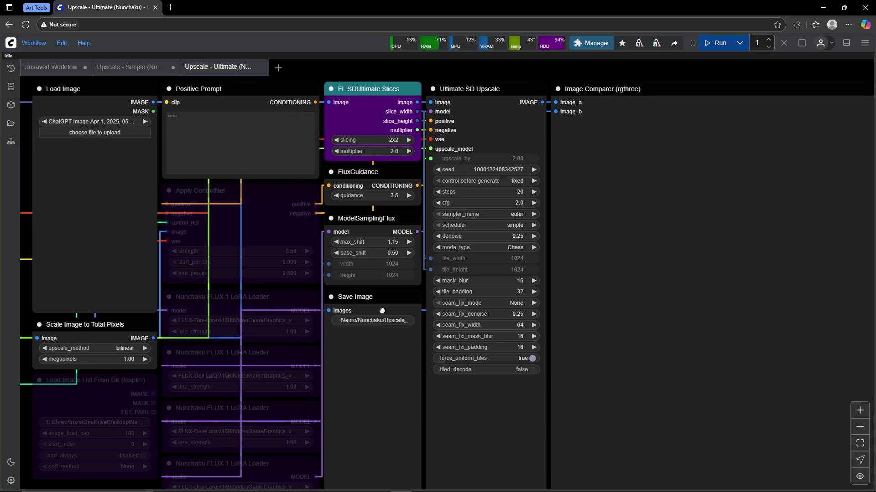
{"action": "left_click_drag", "start_coordinate": [382, 311], "coordinate": [379, 303]}
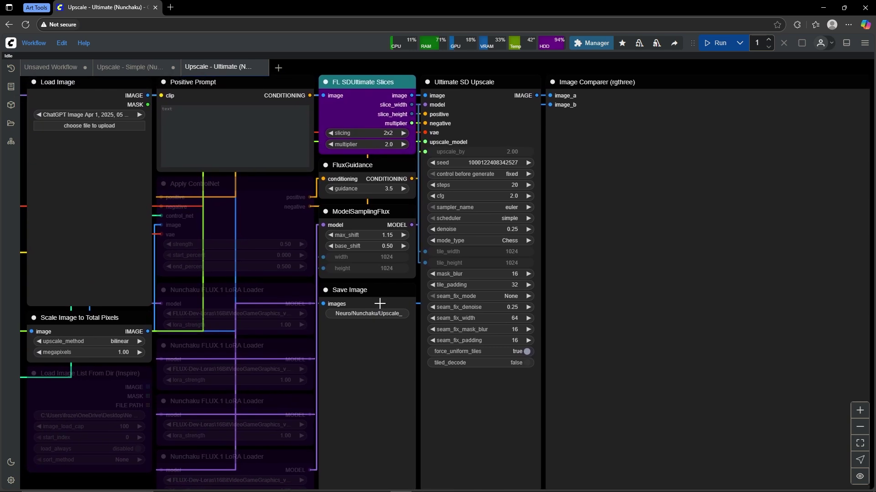
{"action": "scroll", "coordinate": [379, 303], "scroll_direction": "down", "scroll_amount": 1}
{"action": "left_click_drag", "start_coordinate": [288, 259], "coordinate": [114, 226]}
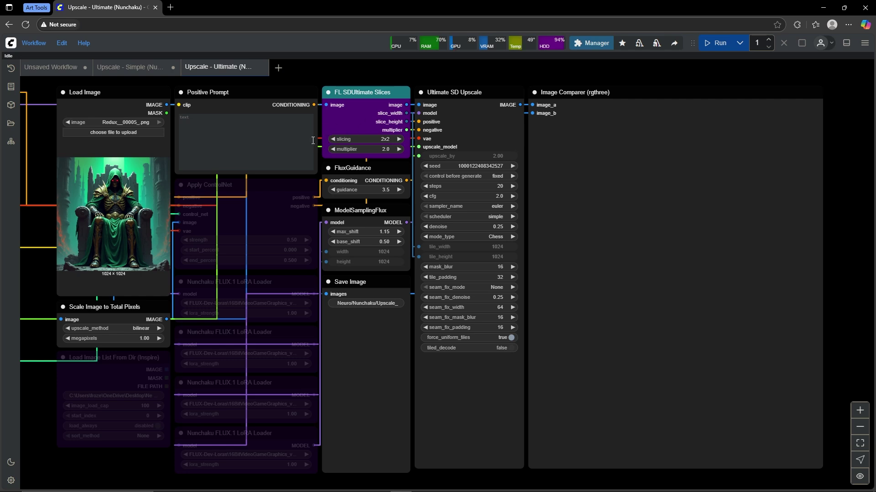
Step: Review the slicing options of FL SDUltimate Slices, keep 2x2, and load the ComfyUI_temp_kvyuc_00001_ image into the Load Image node
{"action": "left_click", "coordinate": [383, 138]}
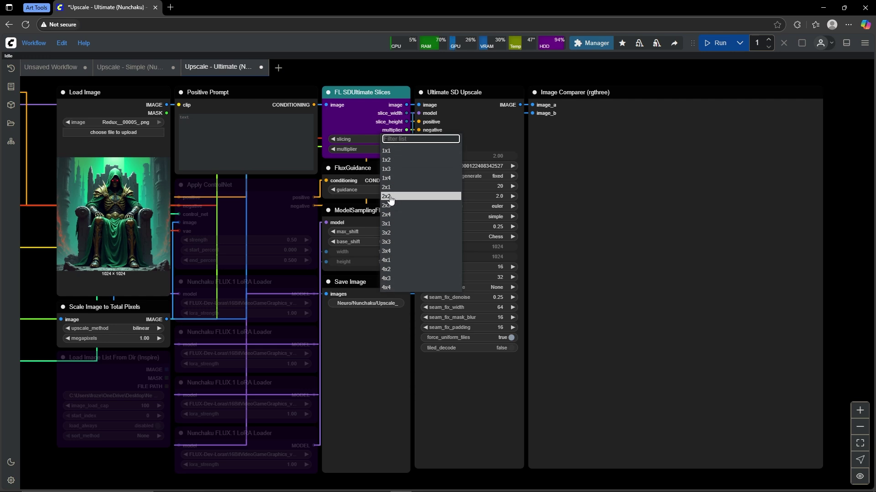
{"action": "left_click", "coordinate": [373, 139]}
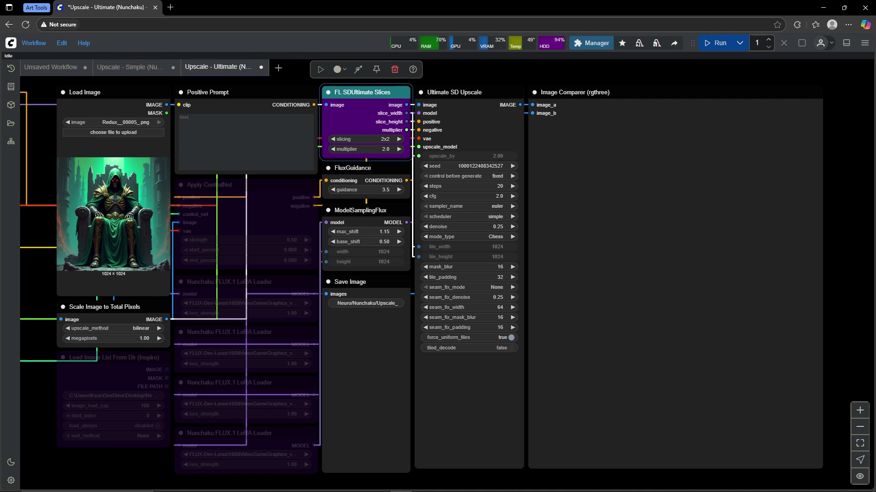
{"action": "left_click_drag", "start_coordinate": [332, 140], "coordinate": [452, 128]}
{"action": "left_click_drag", "start_coordinate": [338, 195], "coordinate": [96, 239]}
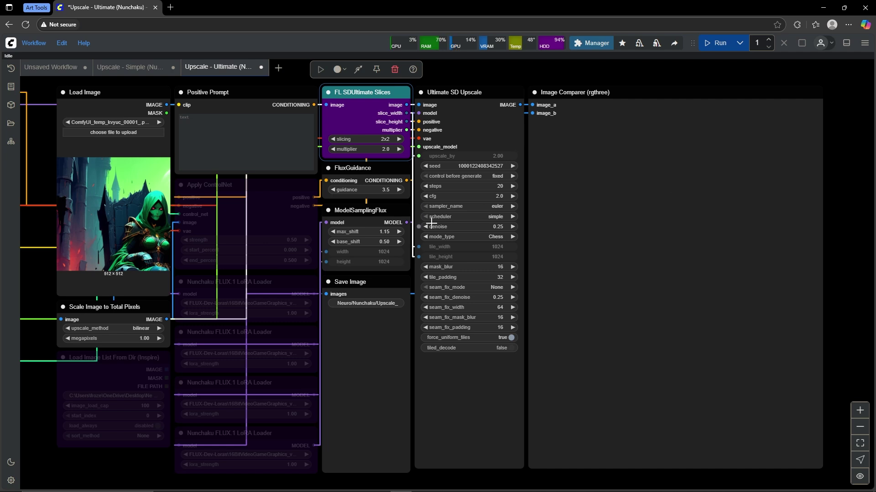
Step: Enable the first bypassed Nunchaku FLUX.1 LoRA Loader node, and bypass it again
{"action": "left_click", "coordinate": [229, 282]}
{"action": "right_click", "coordinate": [229, 282]}
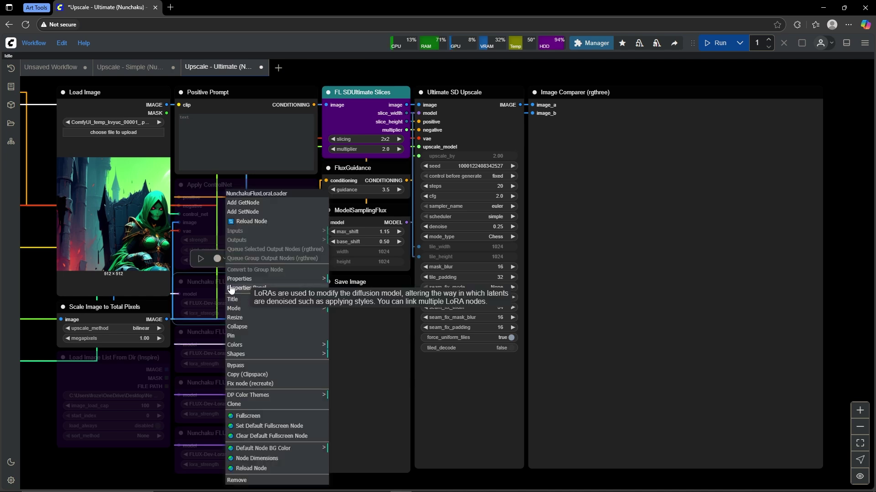
{"action": "left_click", "coordinate": [247, 366]}
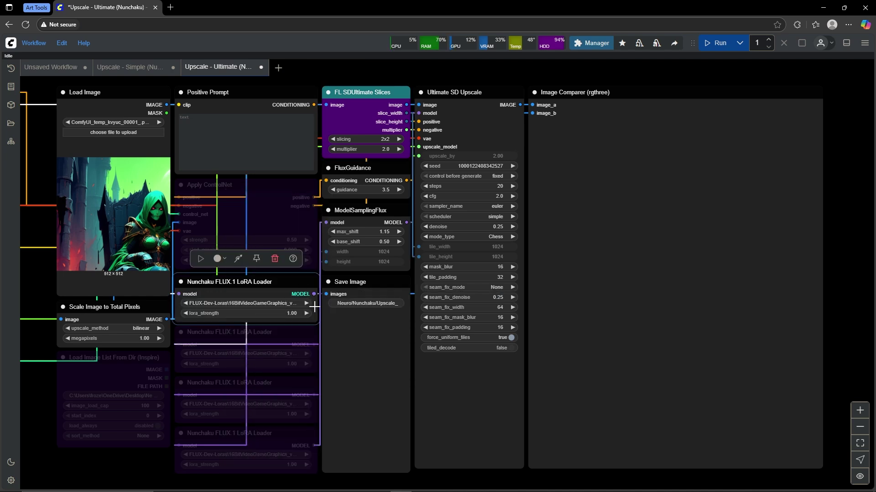
{"action": "left_click", "coordinate": [238, 259]}
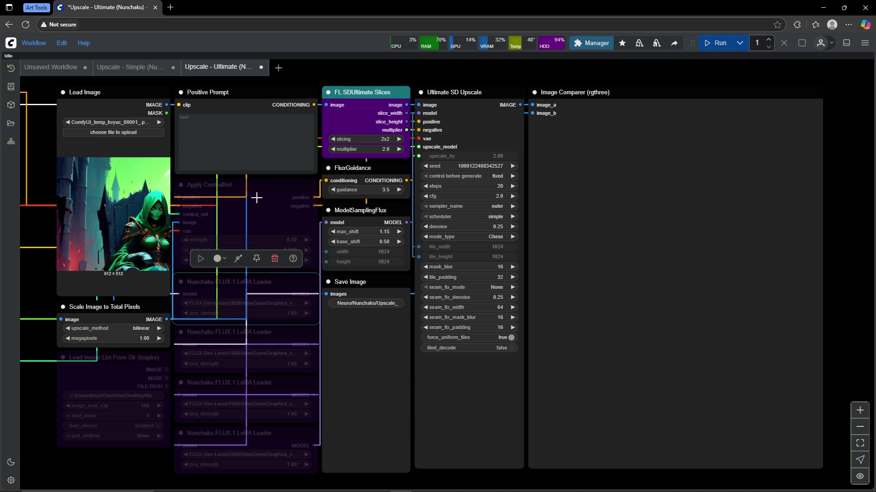
Step: Enable the bypassed Apply ControlNet node, and bypass it again
{"action": "left_click", "coordinate": [253, 191]}
{"action": "left_click", "coordinate": [239, 163]}
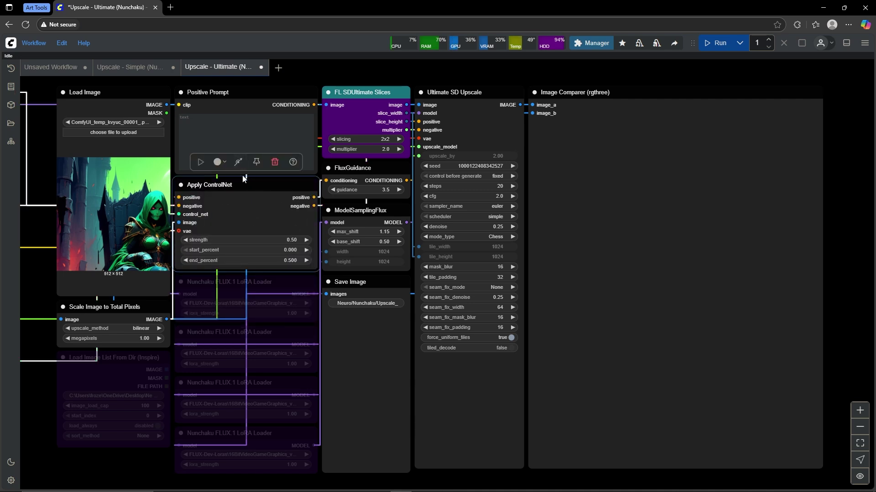
{"action": "left_click", "coordinate": [238, 162]}
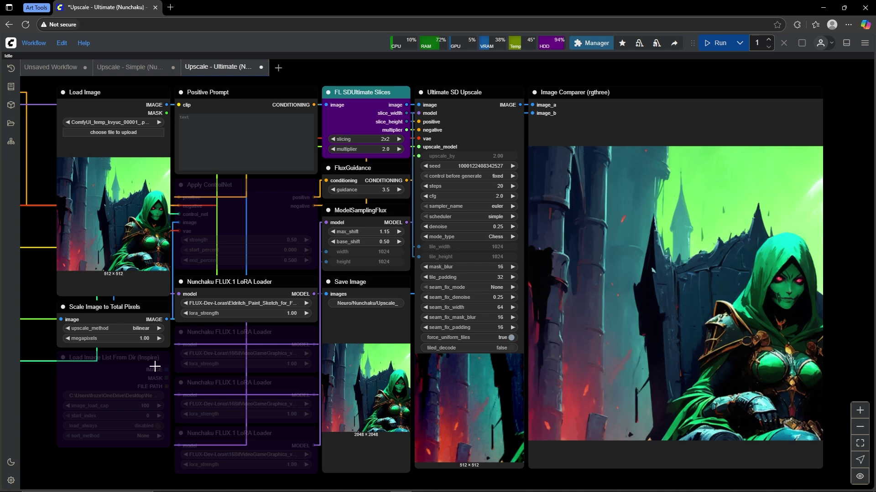
Step: Enable the bypassed Load Image List From Dir (Inspire) node and review its full directory path without changing it
{"action": "right_click", "coordinate": [110, 365]}
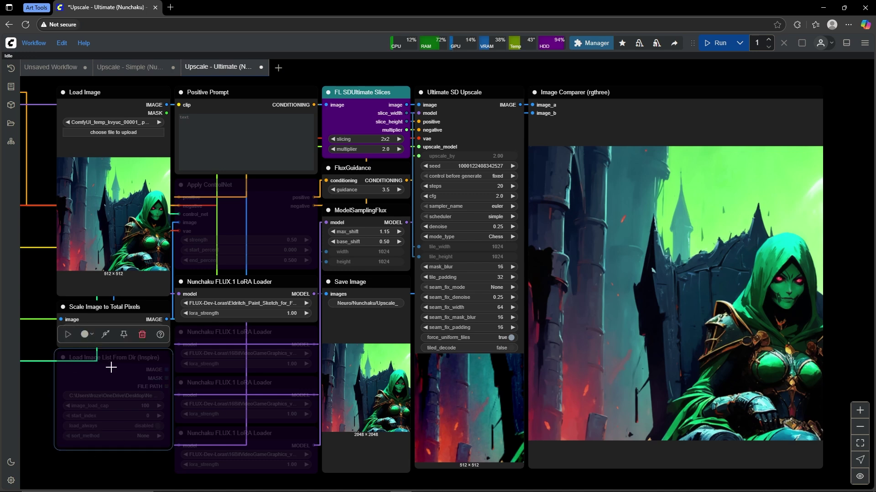
{"action": "left_click", "coordinate": [105, 337]}
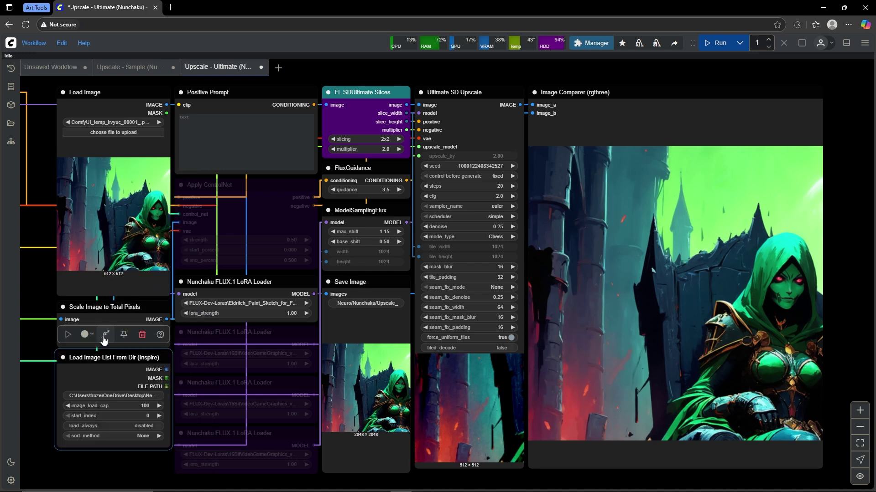
{"action": "left_click", "coordinate": [105, 336]}
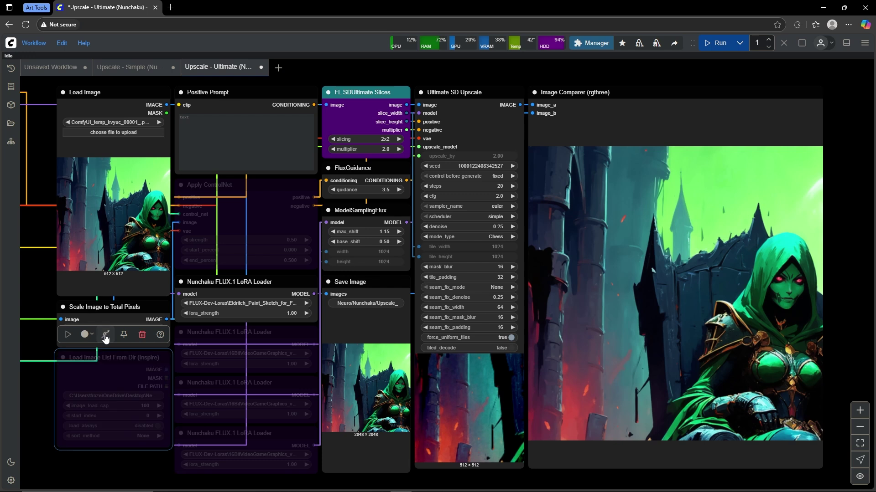
{"action": "left_click", "coordinate": [105, 336]}
{"action": "left_click", "coordinate": [118, 395]}
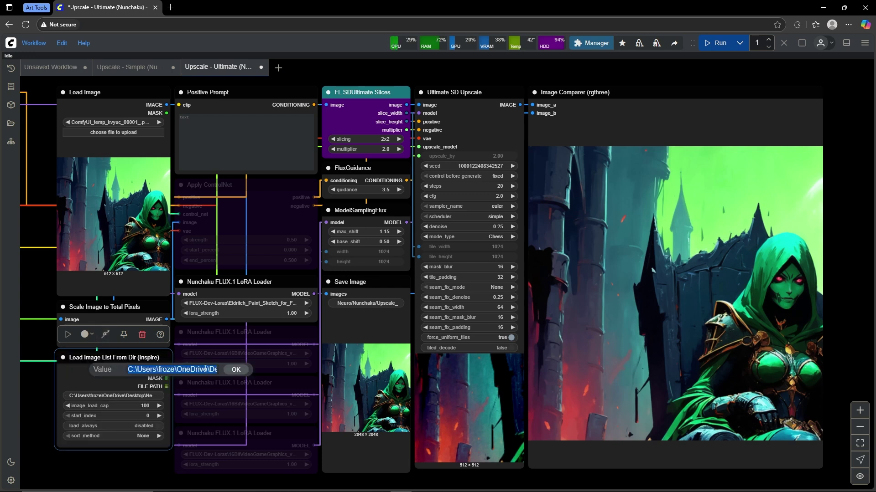
{"action": "left_click_drag", "start_coordinate": [205, 368], "coordinate": [303, 369]}
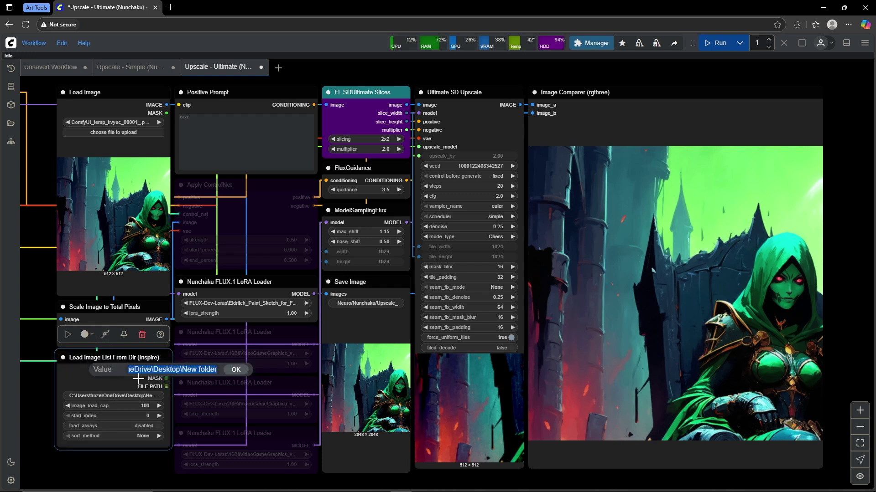
{"action": "left_click", "coordinate": [236, 370]}
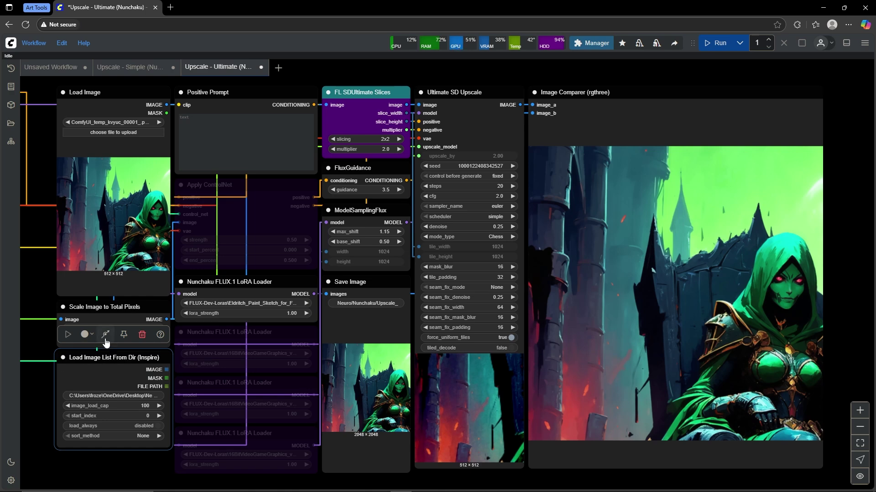
Step: Open the Upscale - Ultimate (SDXL Ultra Creative Version) workflow from the Upscaling folder
{"action": "left_click", "coordinate": [11, 123]}
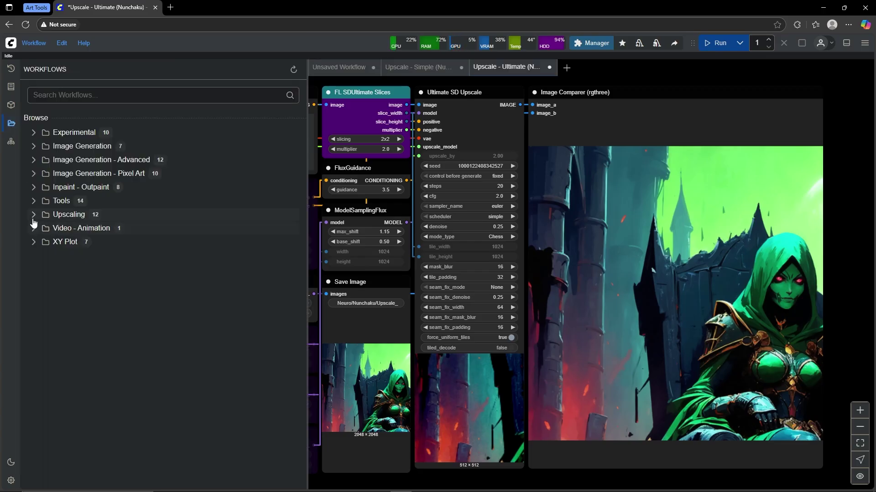
{"action": "left_click", "coordinate": [33, 221]}
{"action": "left_click", "coordinate": [83, 380]}
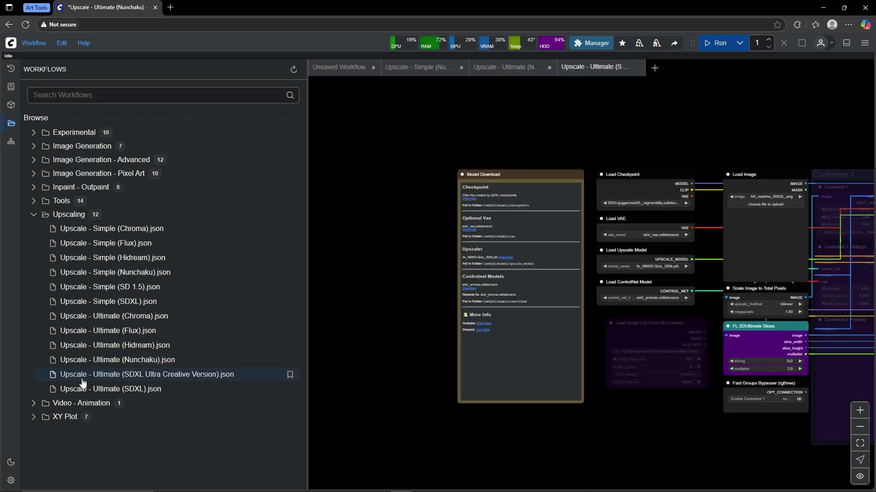
{"action": "left_click", "coordinate": [11, 123]}
Step: Examine the SDXL Ultra Creative workflow's nodes and compare the source and upscaled images up close in its Image Comparer
{"action": "left_click_drag", "start_coordinate": [736, 426], "coordinate": [207, 411]}
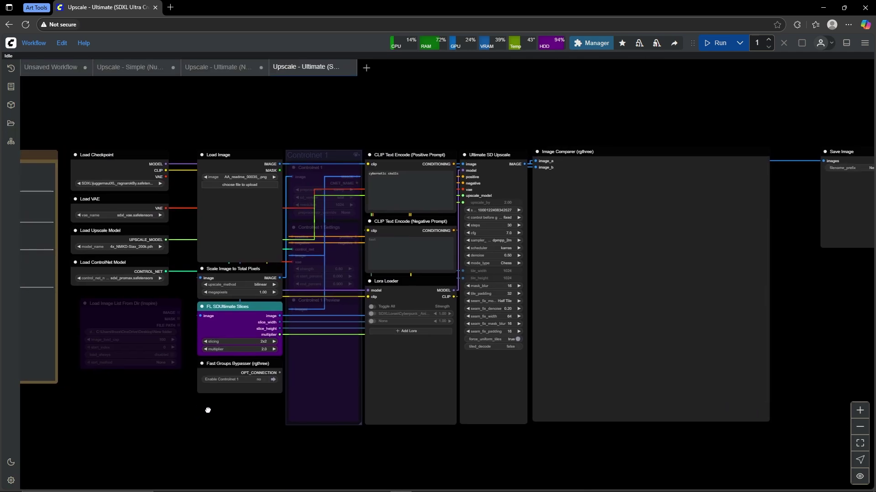
{"action": "scroll", "coordinate": [365, 368], "scroll_direction": "up", "scroll_amount": 4}
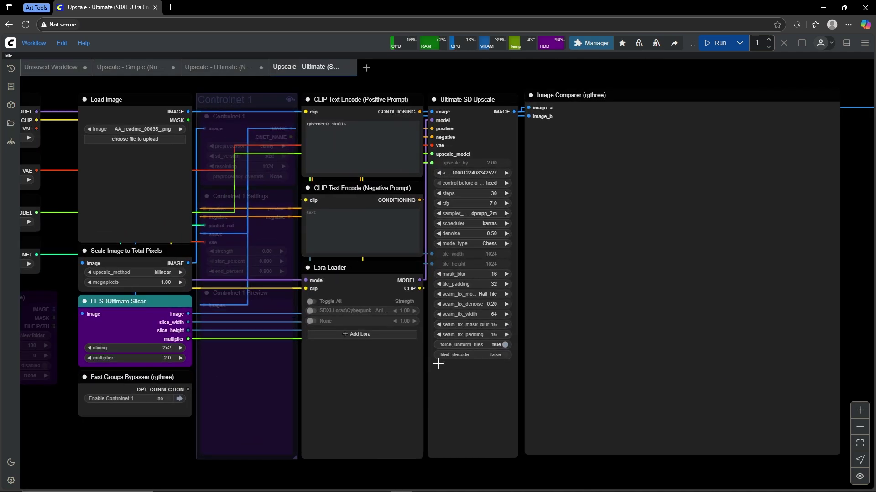
{"action": "scroll", "coordinate": [461, 363], "scroll_direction": "up", "scroll_amount": 2}
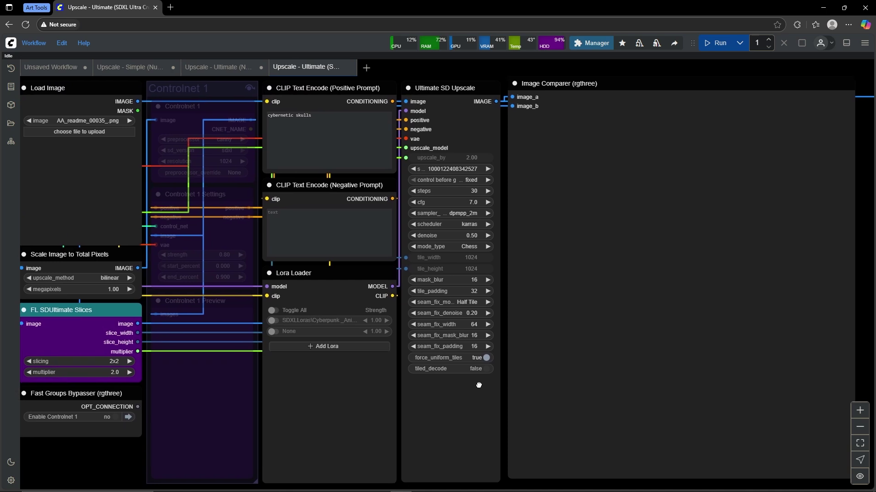
{"action": "left_click_drag", "start_coordinate": [479, 385], "coordinate": [486, 385]}
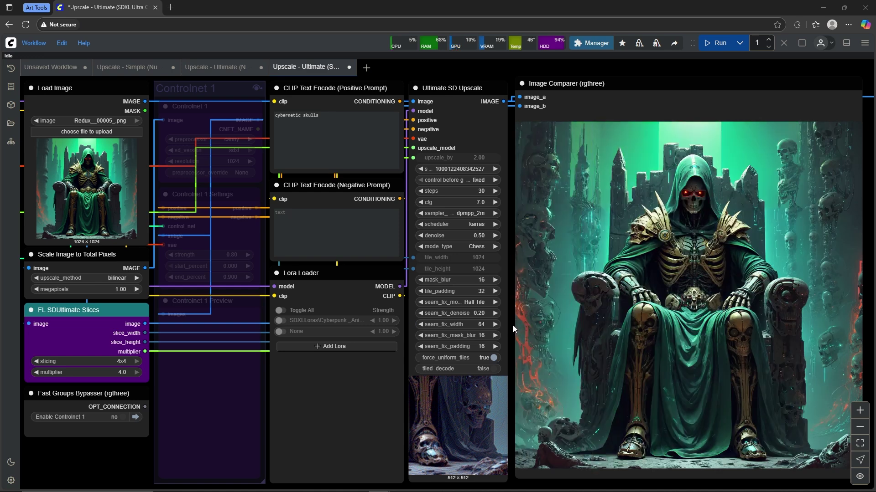
{"action": "scroll", "coordinate": [785, 310], "scroll_direction": "up", "scroll_amount": 9}
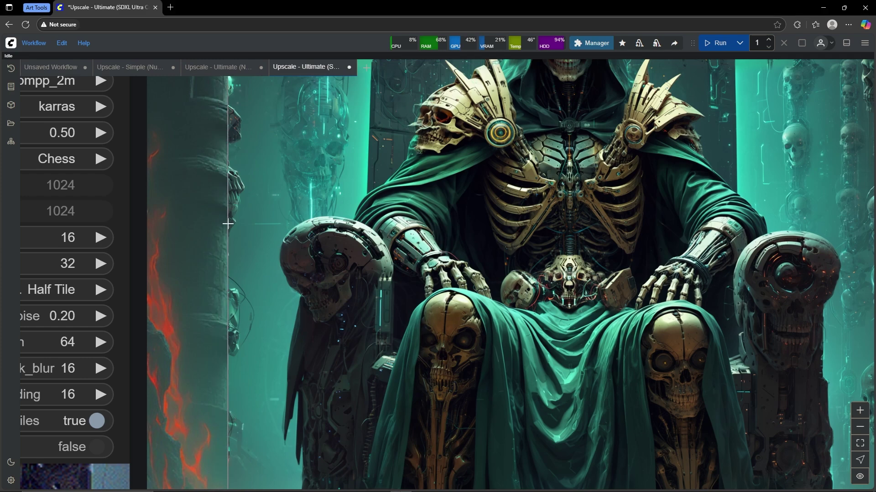
{"action": "left_click_drag", "start_coordinate": [225, 220], "coordinate": [231, 327]}
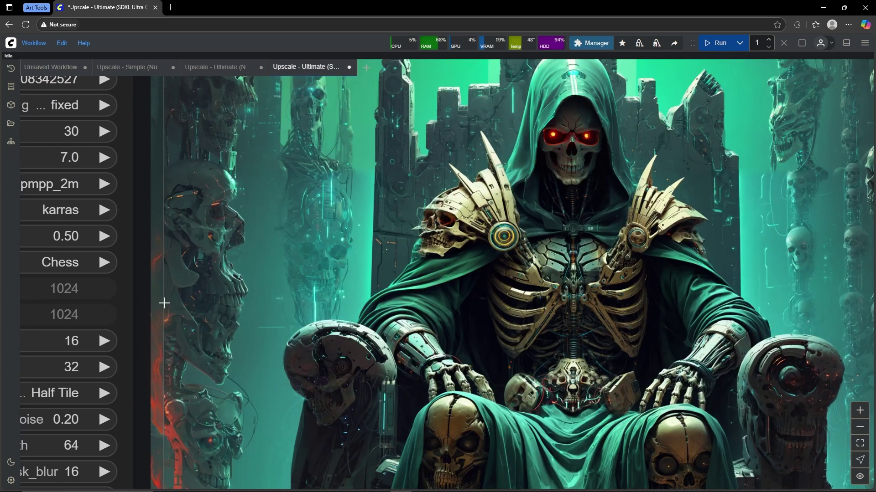
{"action": "scroll", "coordinate": [164, 303], "scroll_direction": "down", "scroll_amount": 5}
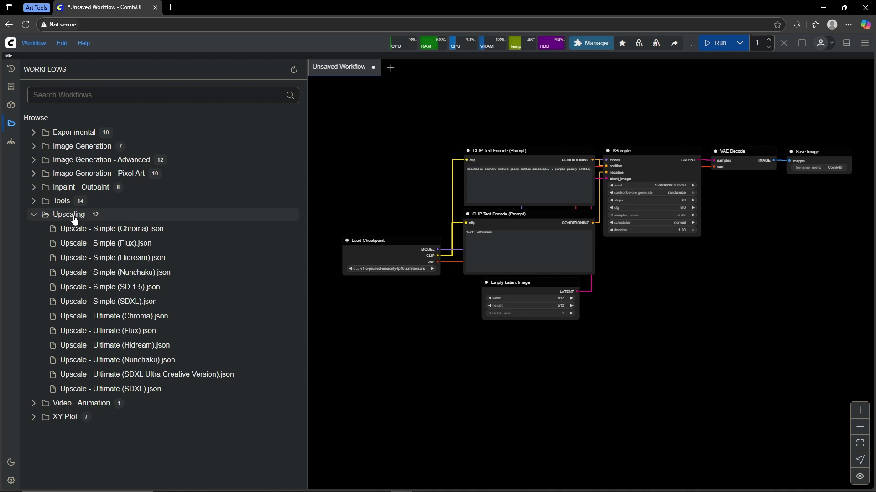